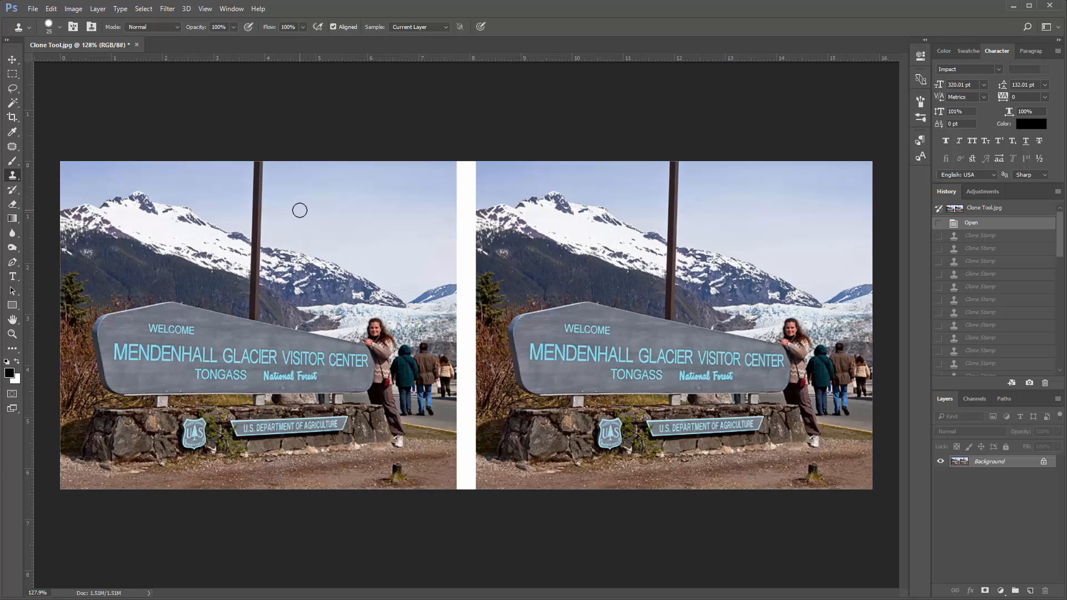
Set the Clone Stamp brush size to 20 px, slightly wider than the pole in the left photo.
key(bracketright)
key(bracketright)
key(bracketright)
key(bracketright)
key(bracketright)
key(bracketleft)
key(bracketleft)
key(bracketleft)
Try to clone sky sampled well to the right of the pole over the pole's upper part in the left photo.
alt+click(328, 200)
mouse_move(257, 204)
mouse_down()
mouse_move(258, 166)
mouse_move(257, 232)
mouse_up()
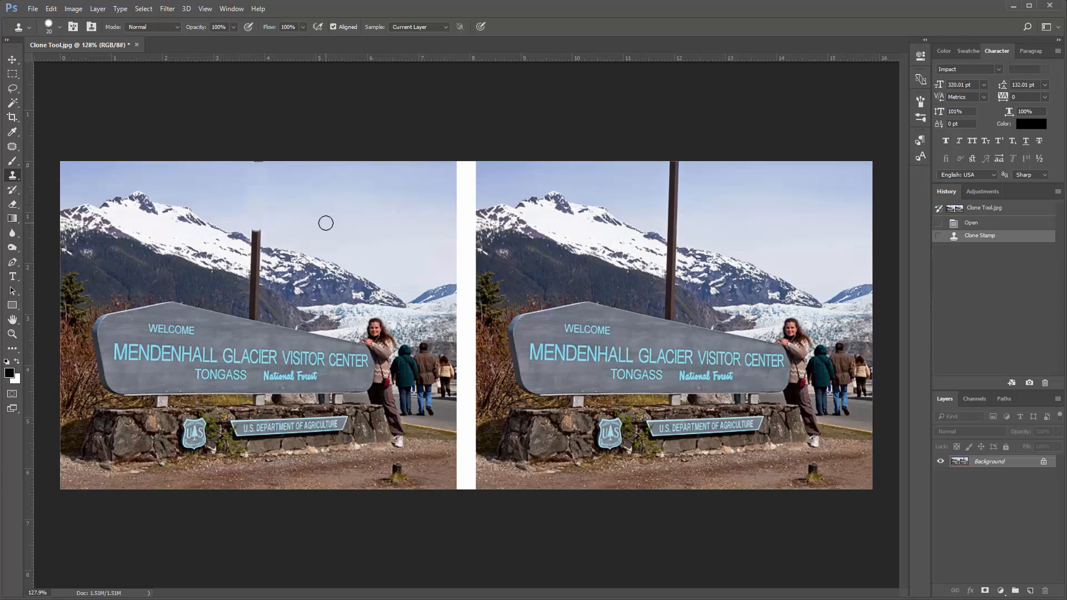
key(ctrl+z)
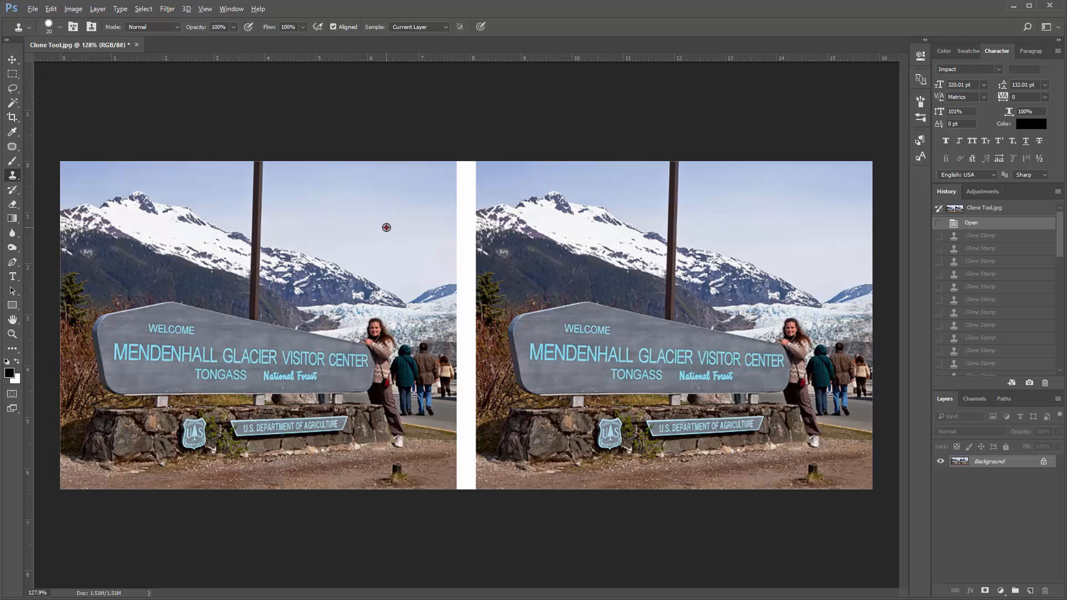
Try to cover the pole's upper part with paler sky sampled low and far to its right in the left photo.
alt+click(386, 227)
drag(257, 168, 257, 245)
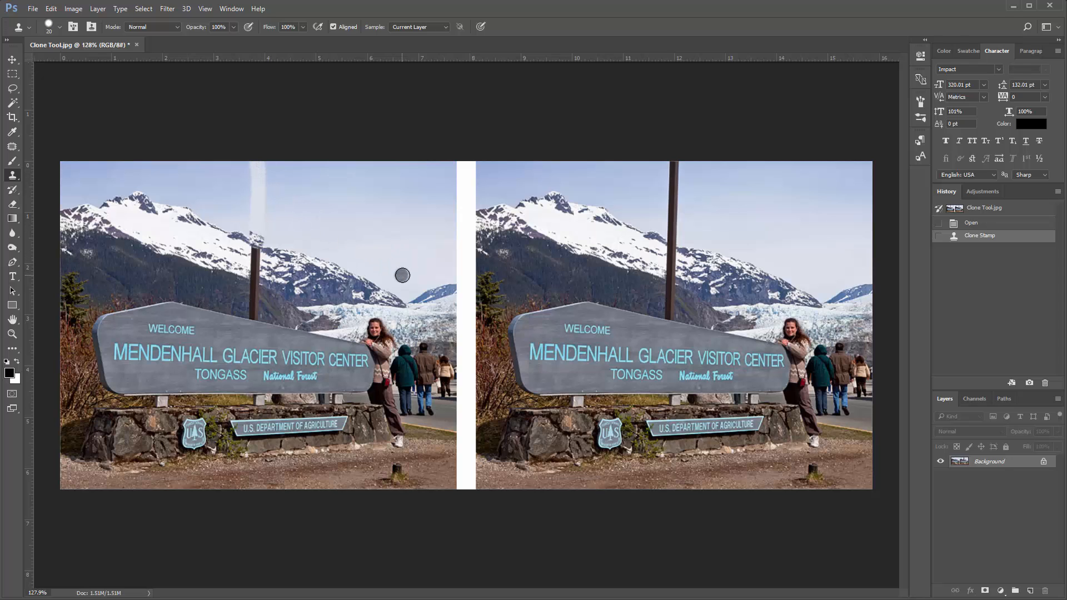
key(ctrl+z)
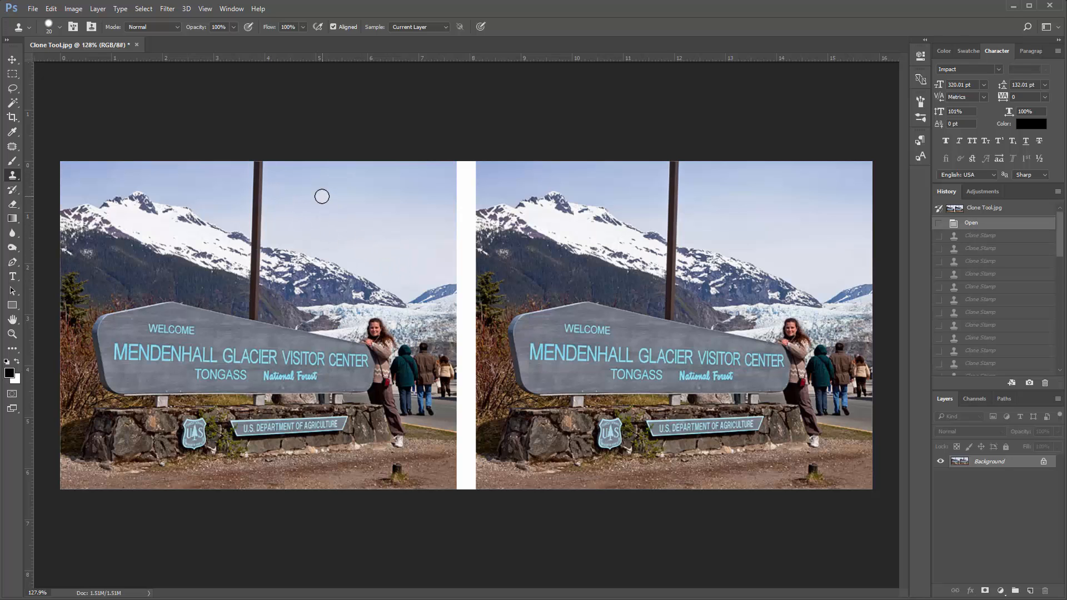
Try to clone sky sampled close beside the pole over its upper part and examine the edge at the mountain ridge.
alt+click(273, 174)
mouse_move(258, 175)
mouse_down()
mouse_move(259, 164)
mouse_move(257, 232)
mouse_up()
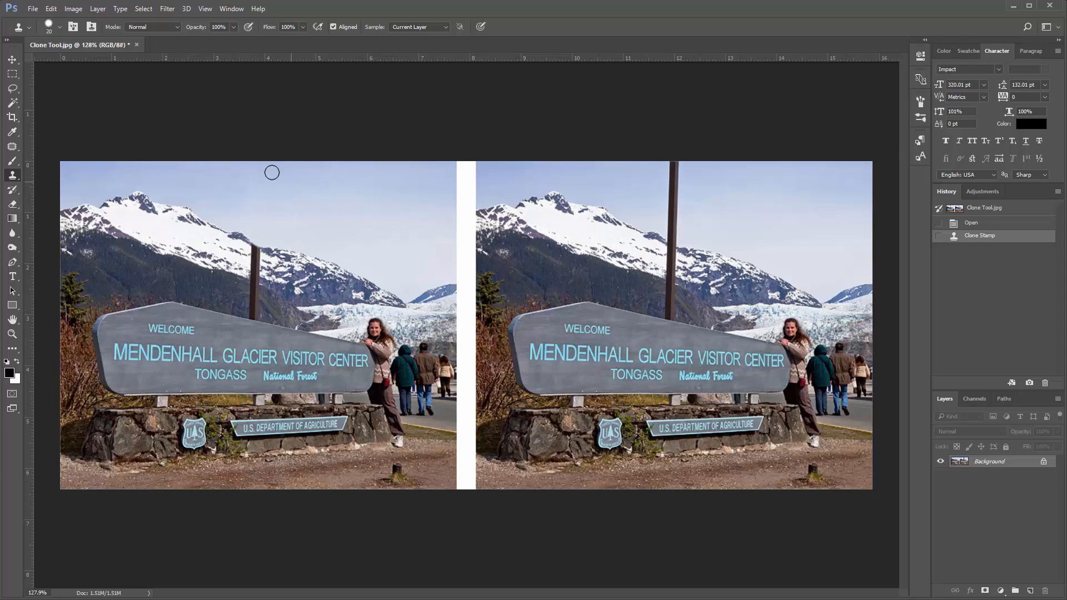
drag(250, 246, 253, 262)
key(ctrl+z)
scroll(315, 283, down, 4)
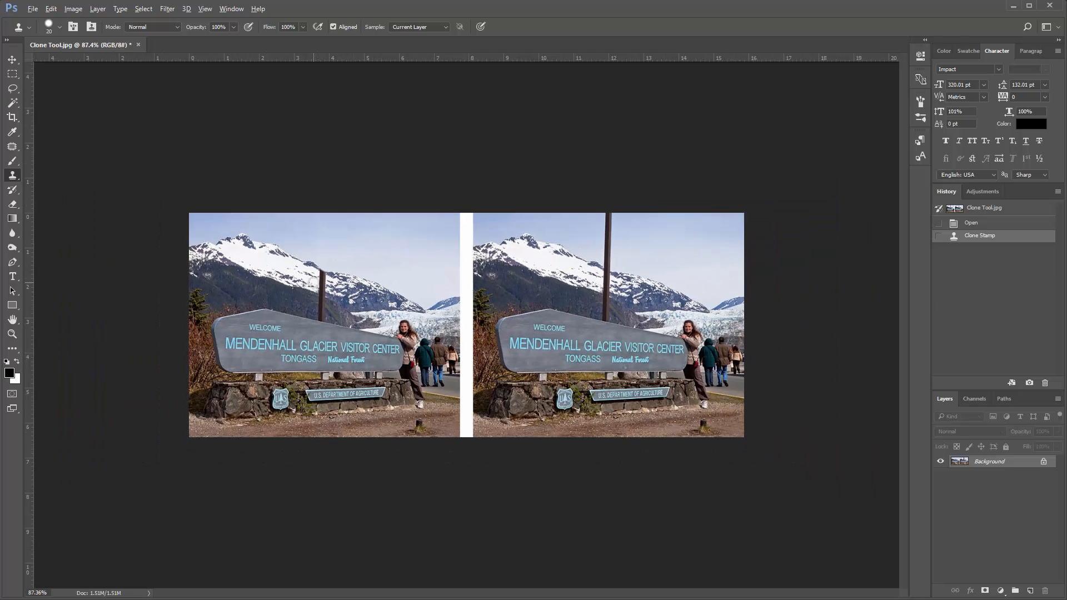
scroll(314, 283, up, 2)
scroll(313, 283, up, 5)
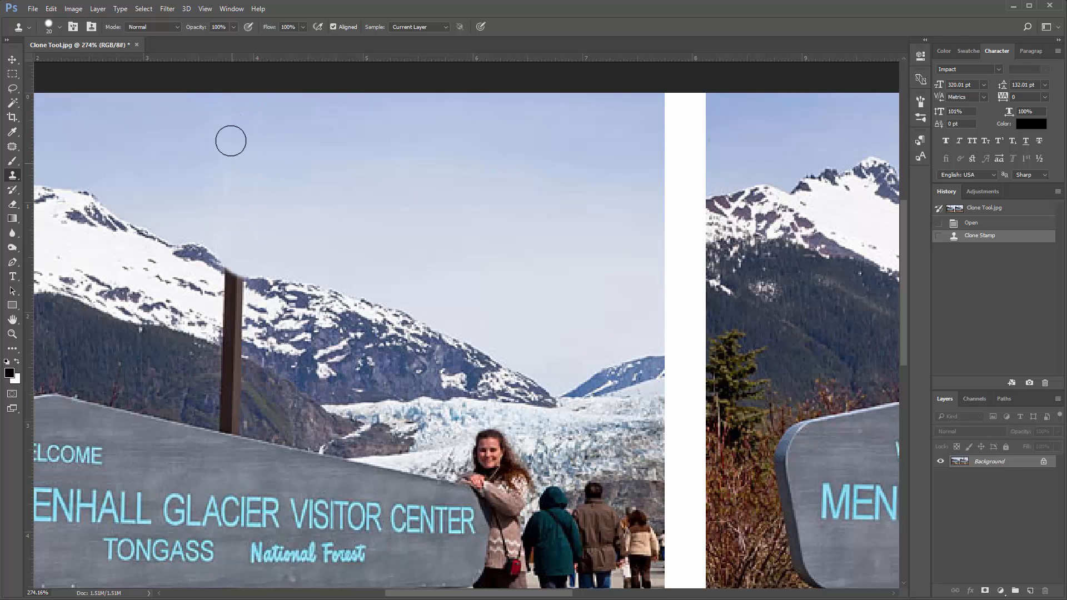
scroll(334, 203, down, 4)
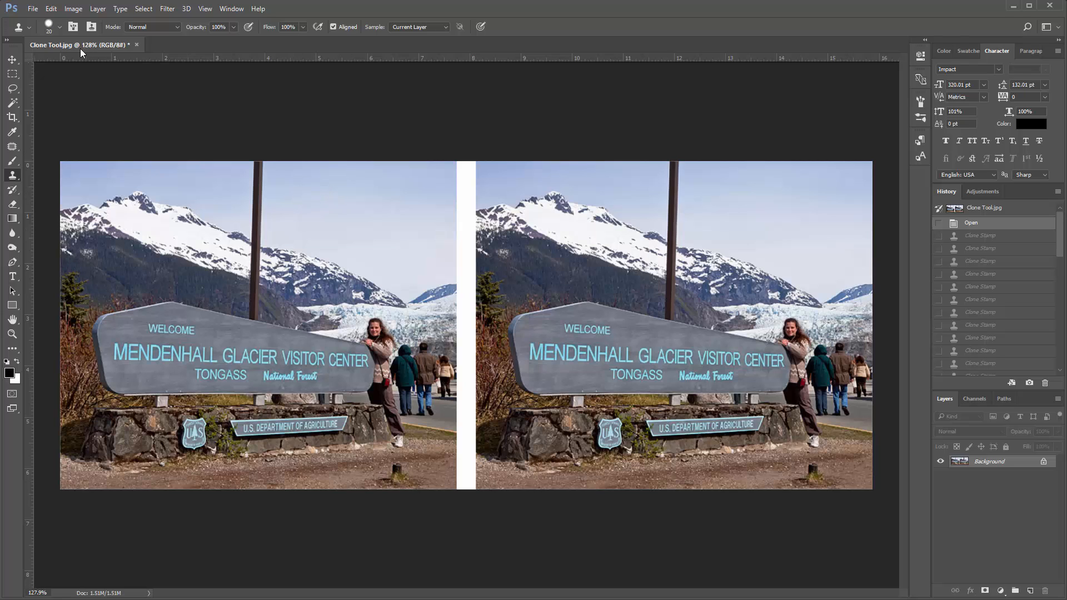
Set the brush hardness to 100% and try cloning the adjacent sky over the left photo's pole down to the ridge.
click(59, 27)
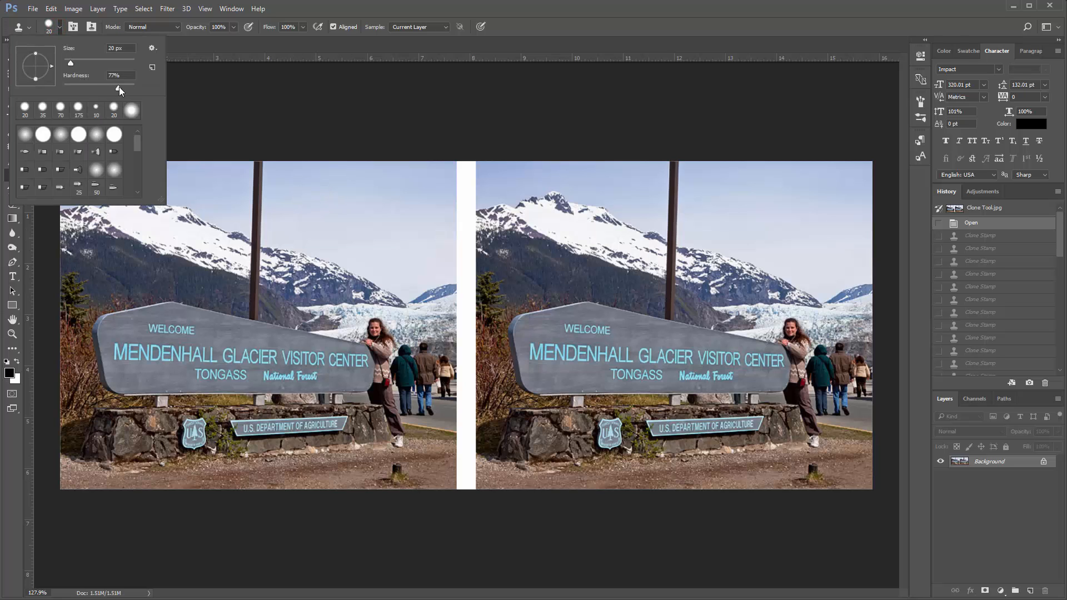
drag(119, 88, 117, 88)
drag(78, 84, 77, 84)
drag(134, 86, 135, 87)
click(291, 184)
alt+click(283, 183)
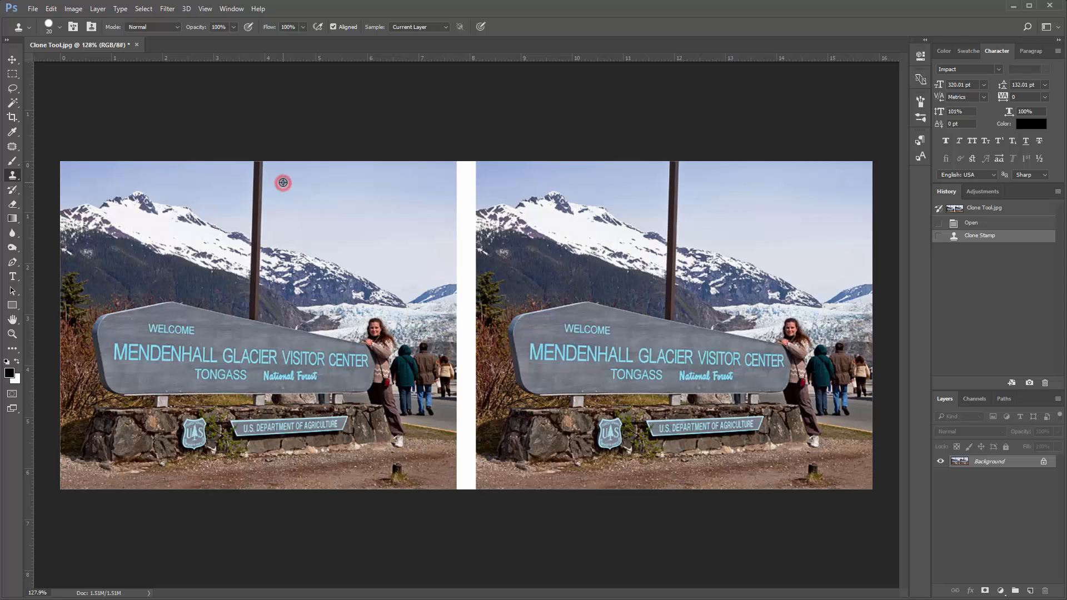
alt+click(276, 175)
drag(258, 175, 257, 241)
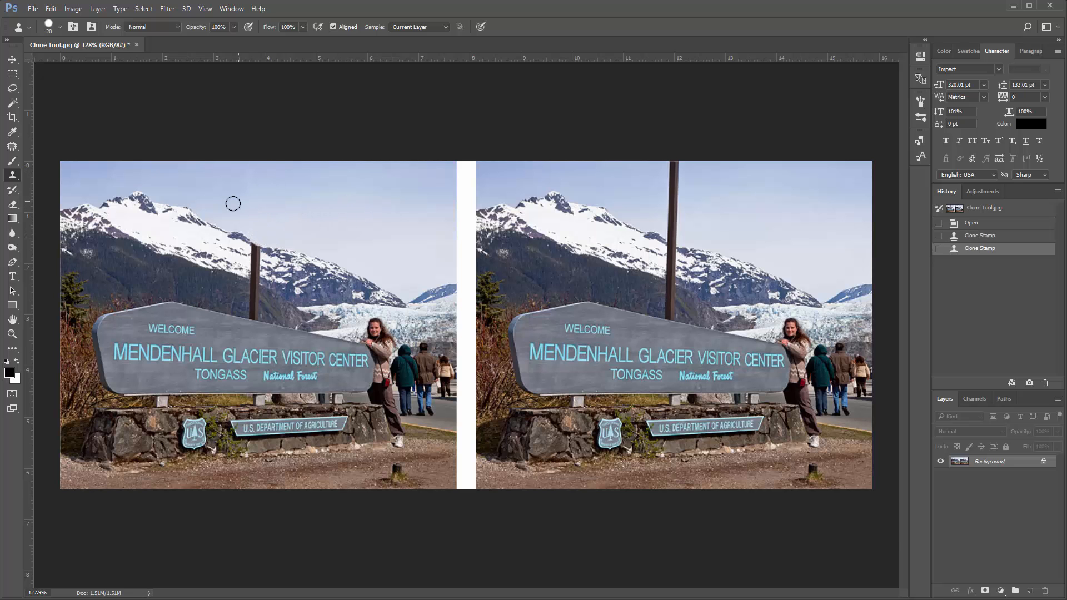
scroll(231, 203, up, 2)
scroll(303, 191, down, 2)
Lower the brush hardness below 100% and undo the last clone stroke over the pole.
click(59, 27)
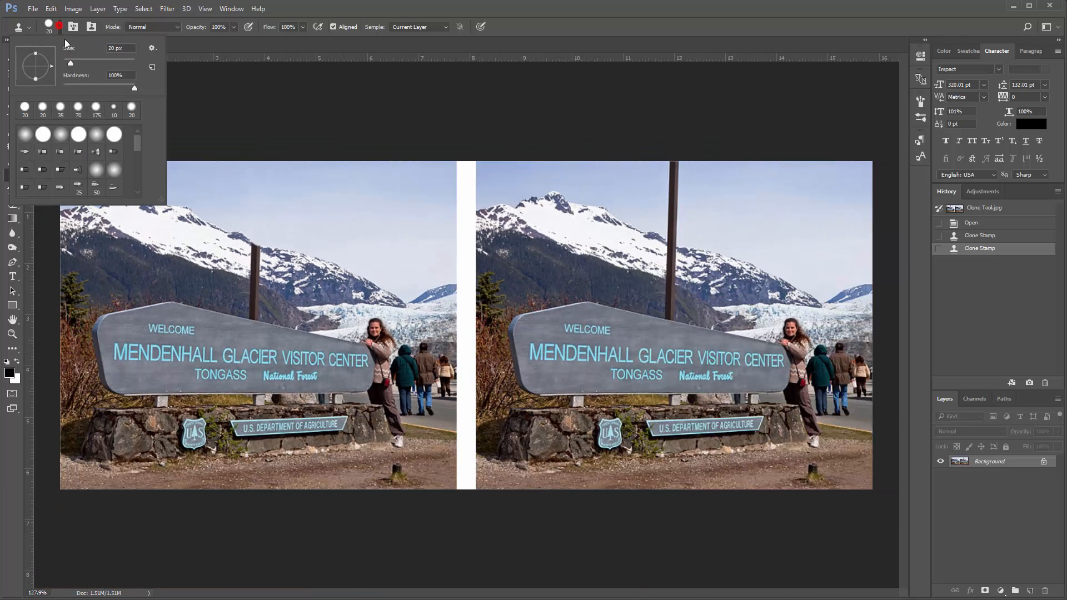
click(125, 87)
click(59, 26)
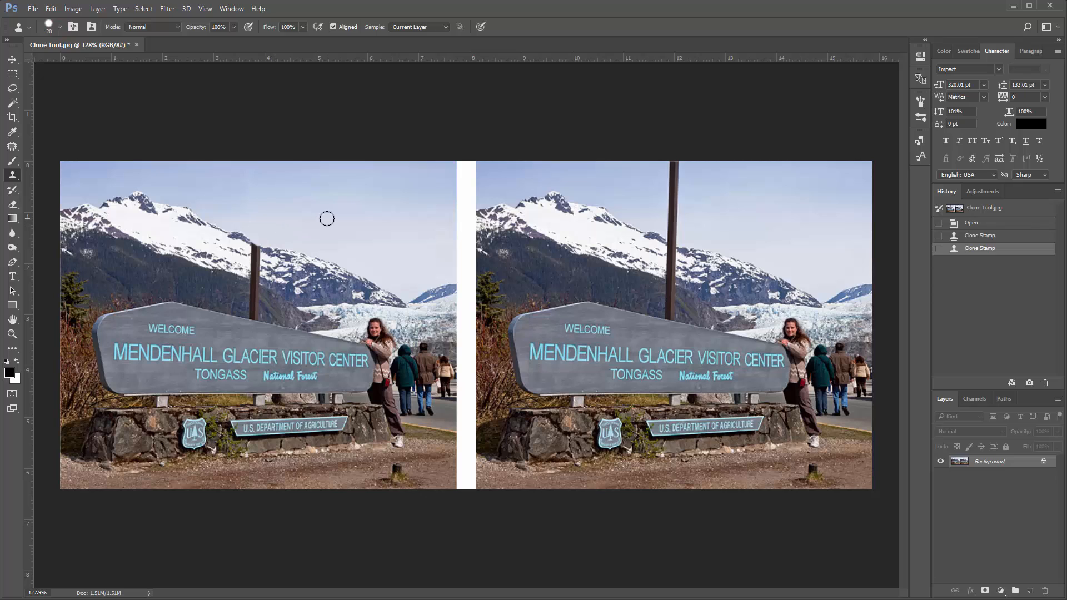
key(ctrl+z)
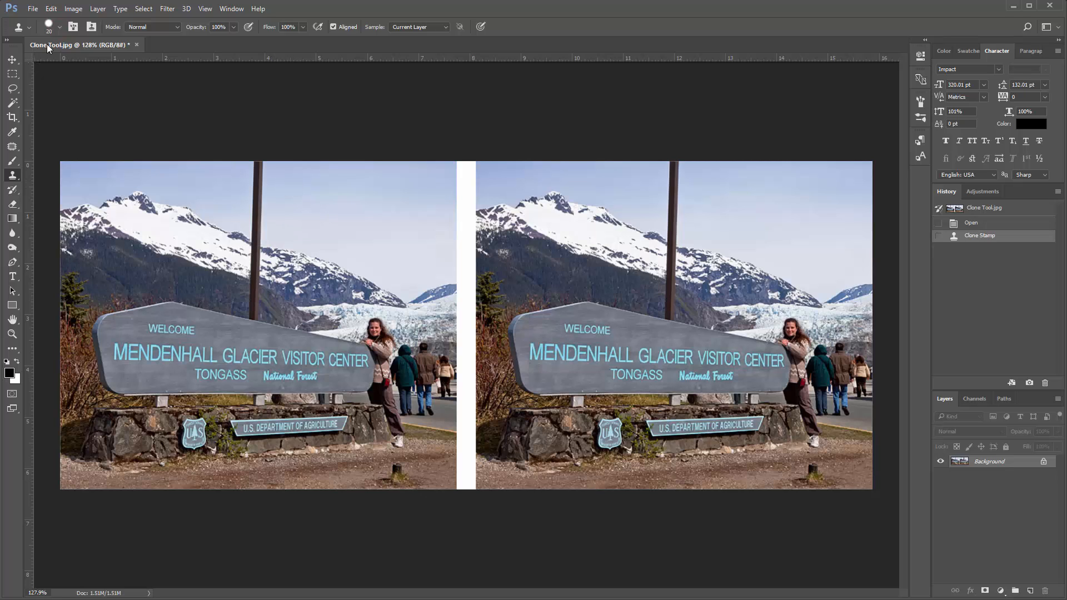
Clone sky sampled just right of the pole over its upper part in the left photo, down to the mountain ridge.
click(59, 27)
click(59, 26)
alt+click(274, 173)
drag(258, 177, 264, 240)
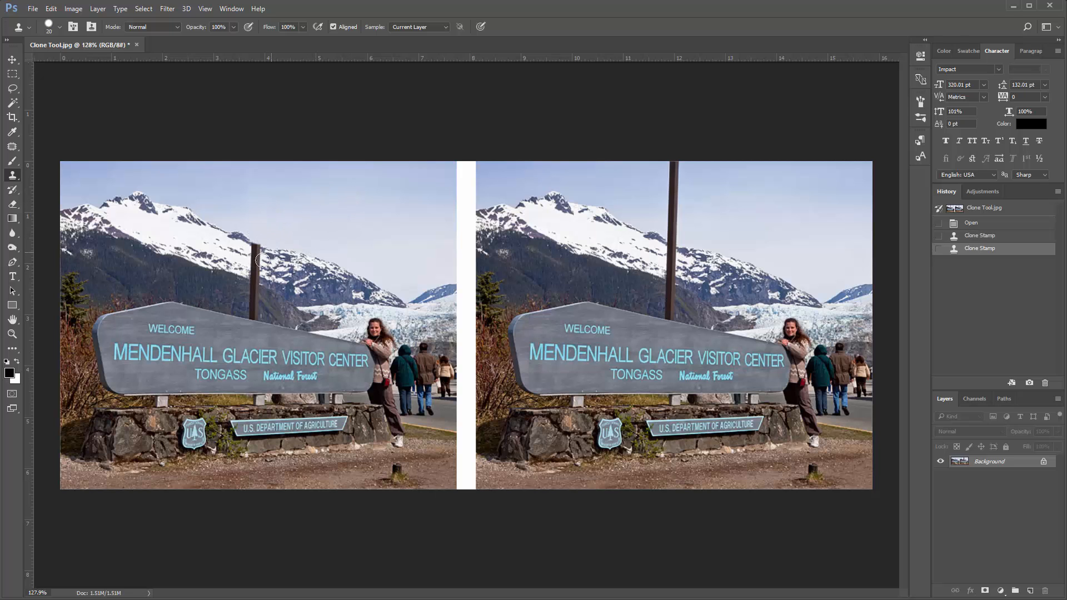
With a 15 px brush, clone rocky snow sampled right of the pole over its section crossing the snowy mountain.
scroll(245, 271, up, 5)
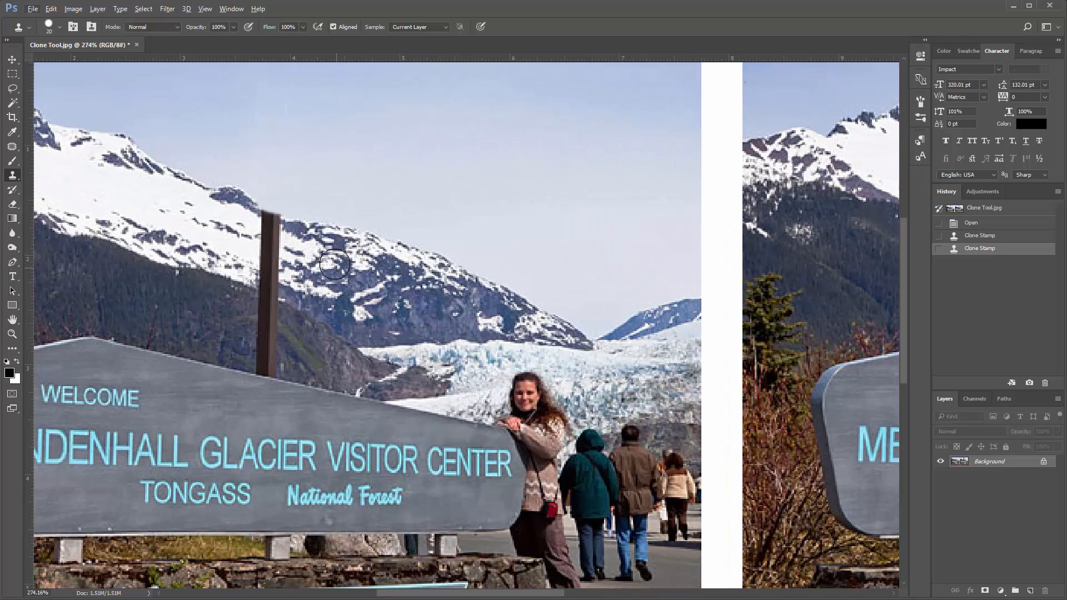
alt+click(327, 255)
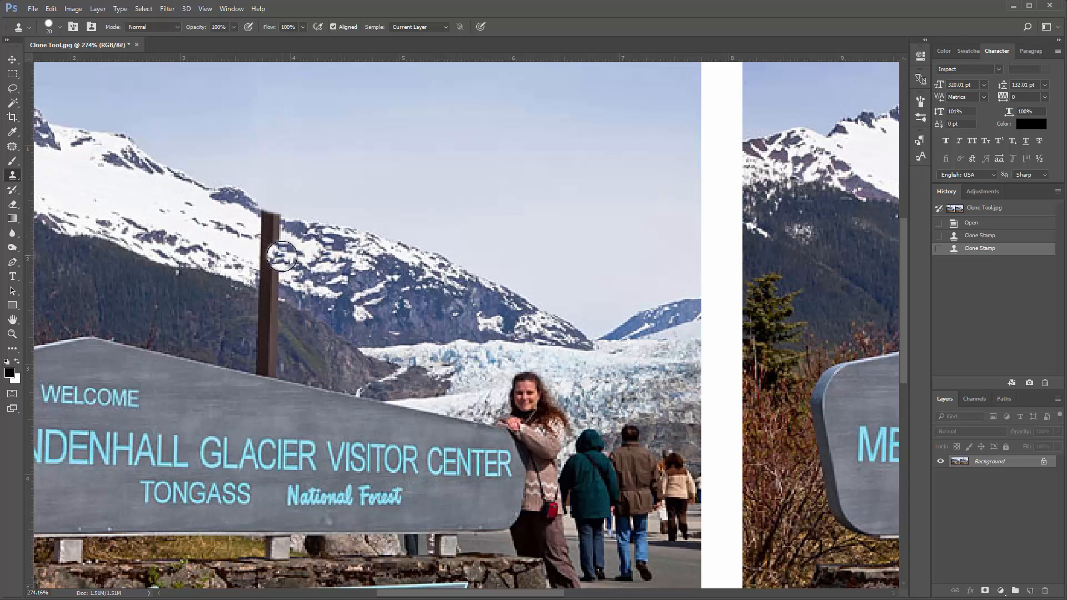
key(bracketleft)
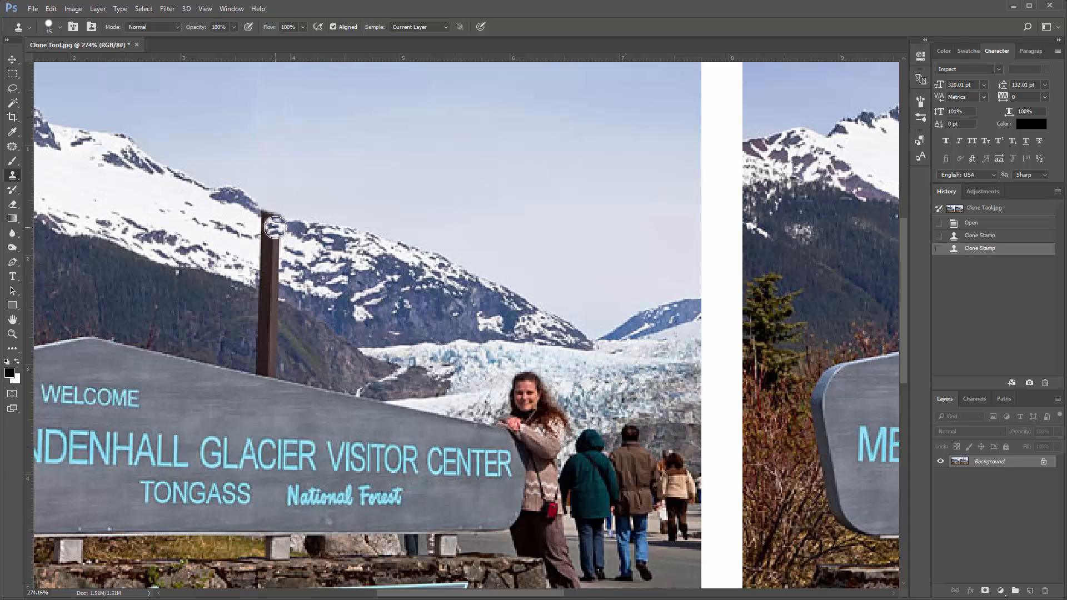
drag(274, 221, 273, 286)
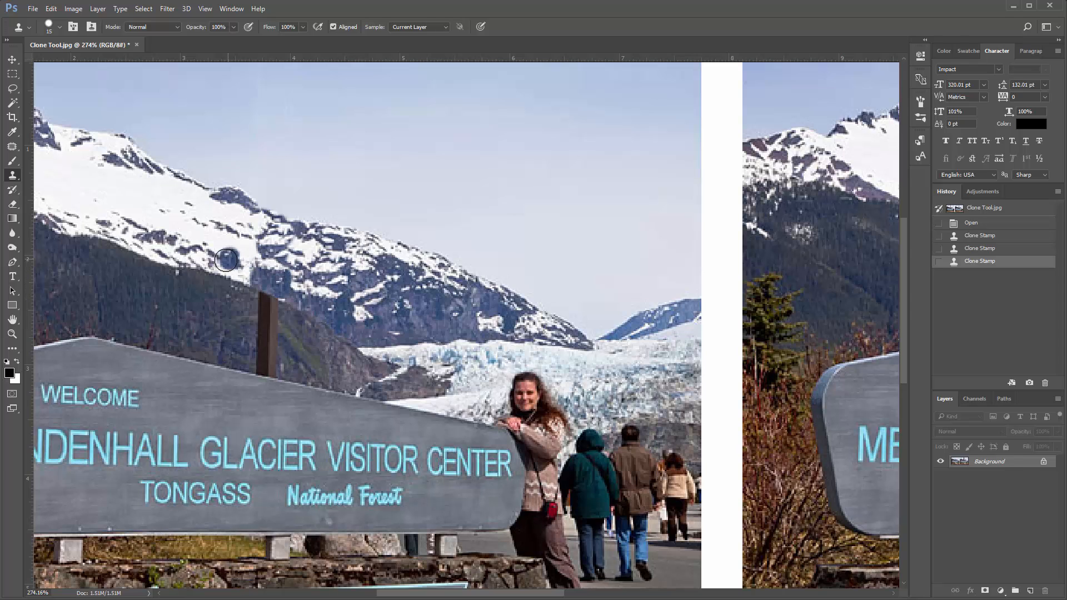
Blend the repaired slope with snow sampled from its left side, reducing the brush to 9 px for the finer dab.
alt+click(227, 262)
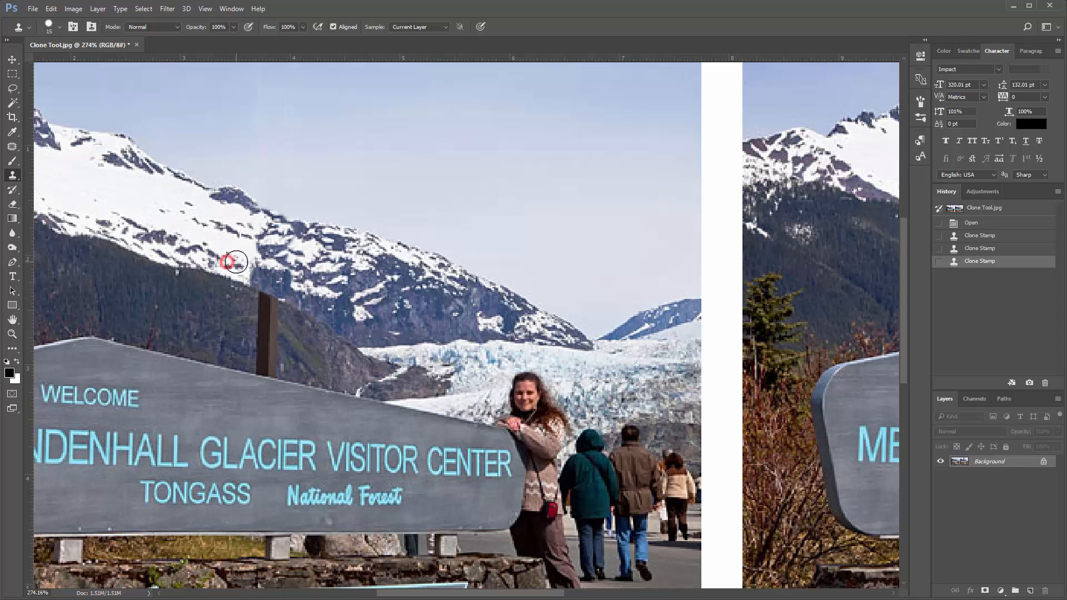
click(266, 248)
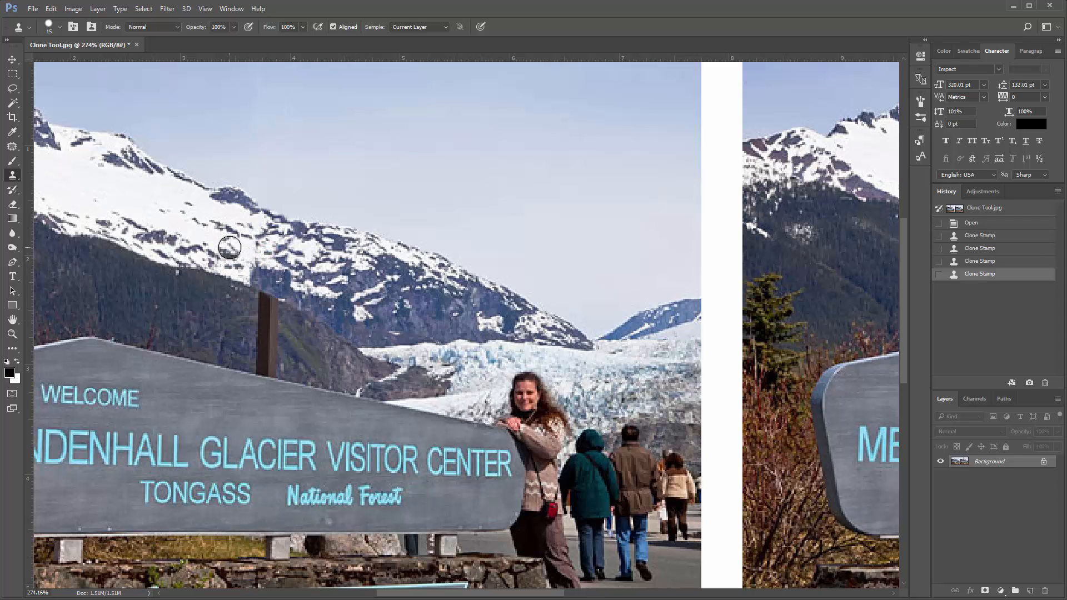
key(bracketleft)
key(bracketleft)
click(231, 244)
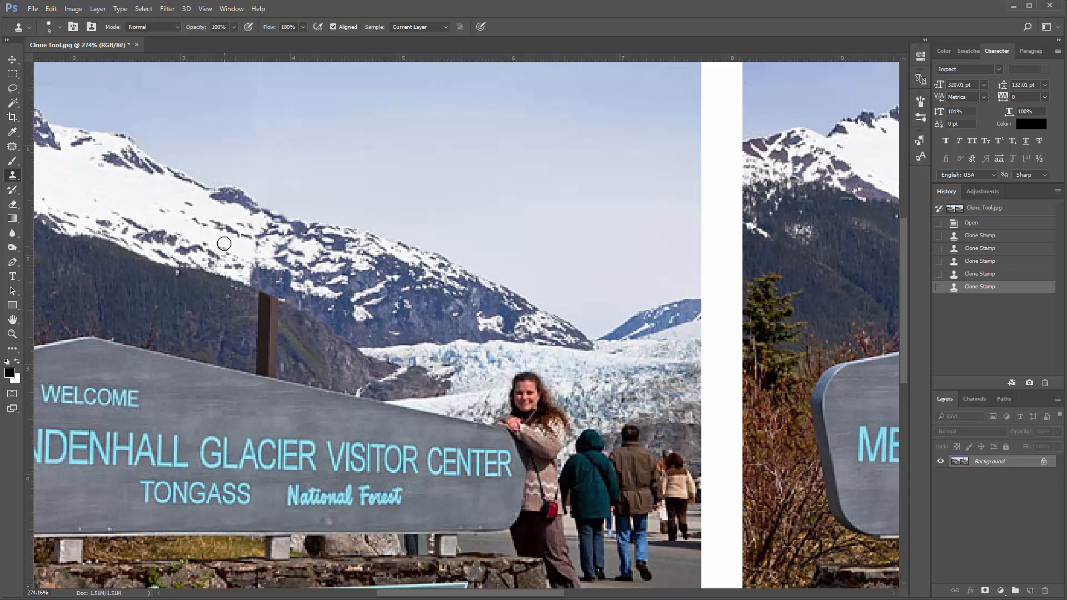
Refine the snow and rock boundary above the pole stub using samples from the left snowfield and the right rock face.
alt+click(215, 225)
mouse_move(254, 268)
mouse_down()
mouse_move(289, 259)
mouse_move(221, 240)
mouse_move(270, 274)
mouse_up()
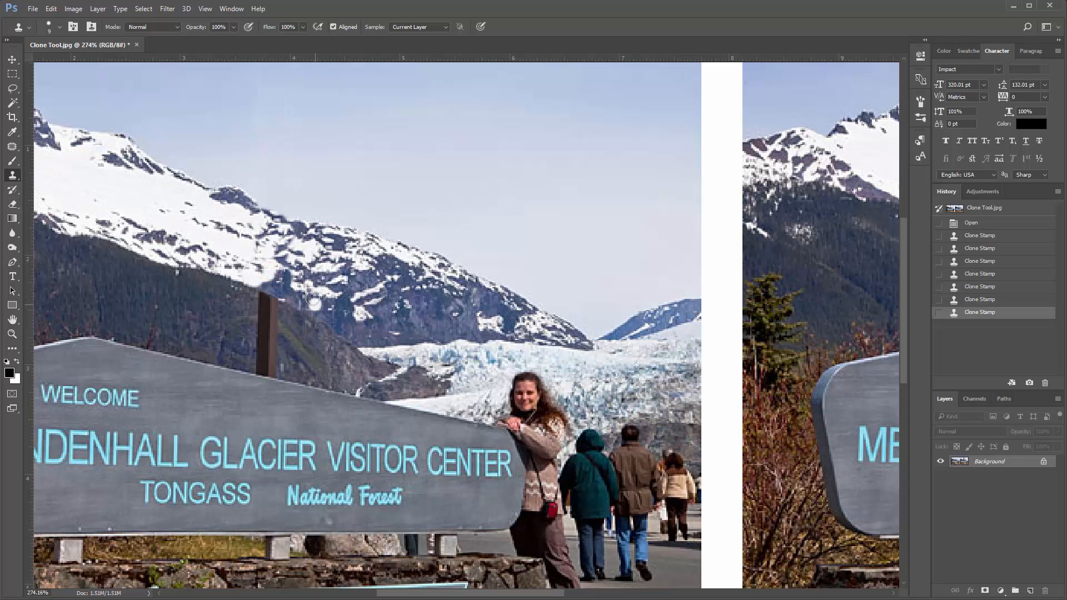
alt+click(297, 290)
drag(271, 273, 273, 277)
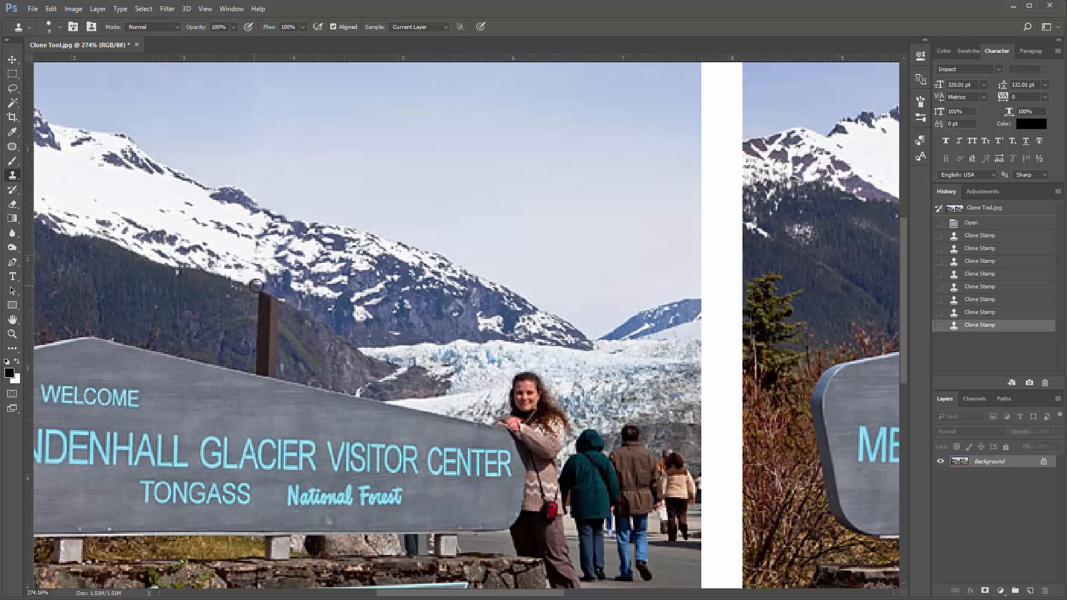
Clone the dark forested hillside over the remaining pole stub above the sign and touch up the surrounding slope.
key(ctrl+0)
scroll(276, 291, up, 9)
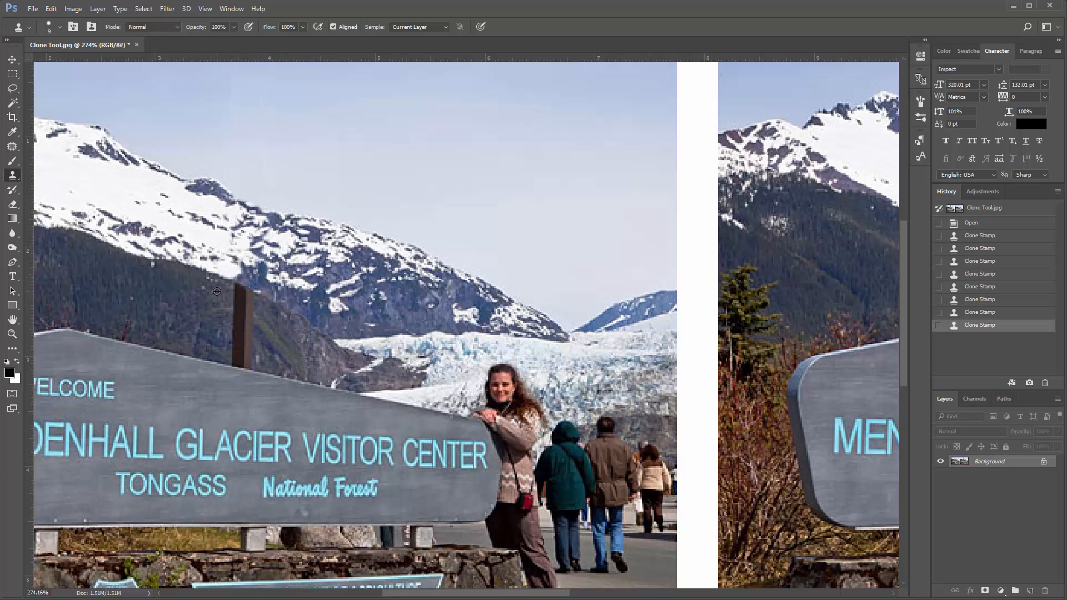
mouse_move(237, 295)
mouse_down()
mouse_move(246, 301)
mouse_move(234, 290)
mouse_move(238, 325)
mouse_move(246, 313)
mouse_up()
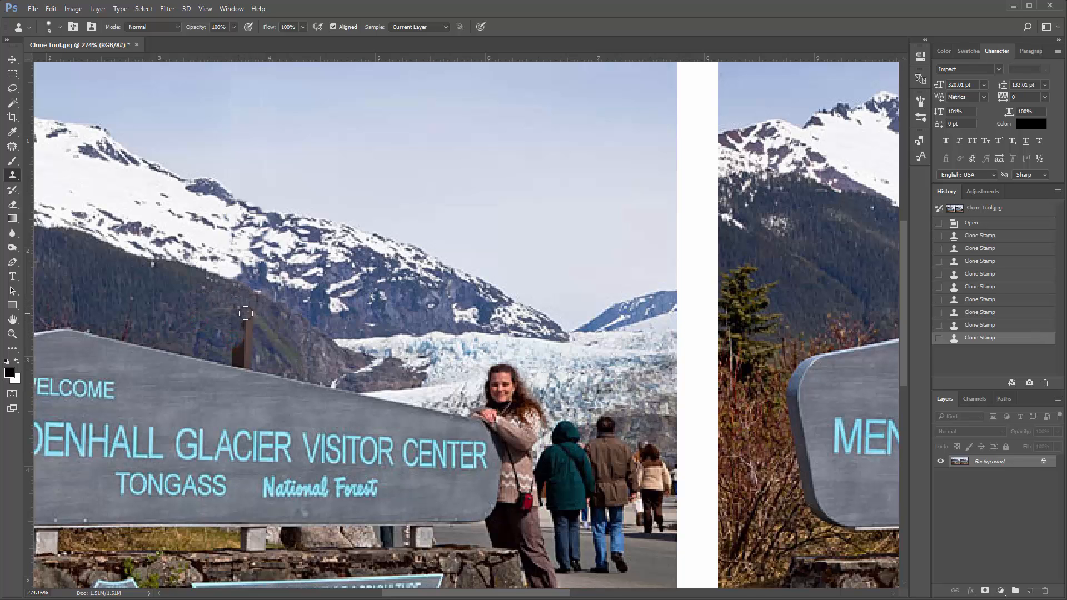
mouse_move(233, 359)
mouse_down()
mouse_move(278, 334)
mouse_move(251, 312)
mouse_move(288, 361)
mouse_move(335, 387)
mouse_move(276, 353)
mouse_move(259, 327)
mouse_up()
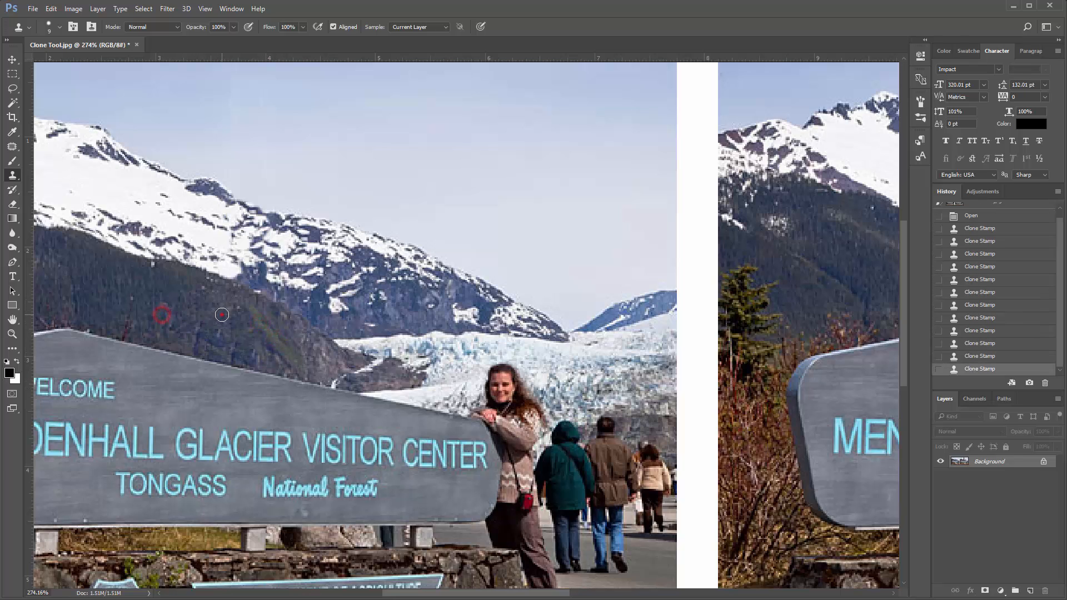
drag(224, 316, 226, 318)
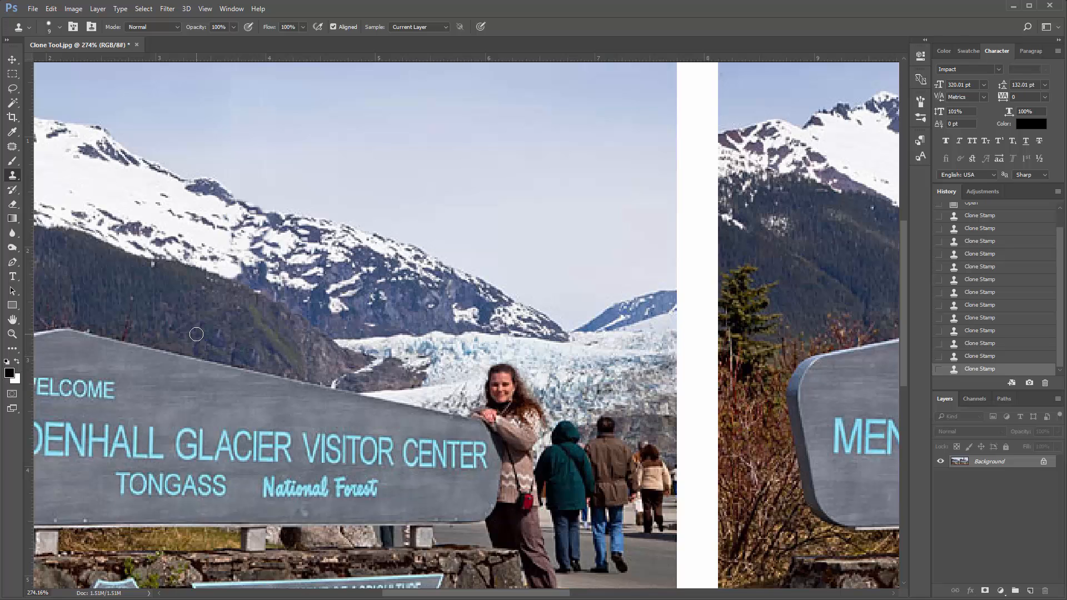
click(218, 332)
key(super)
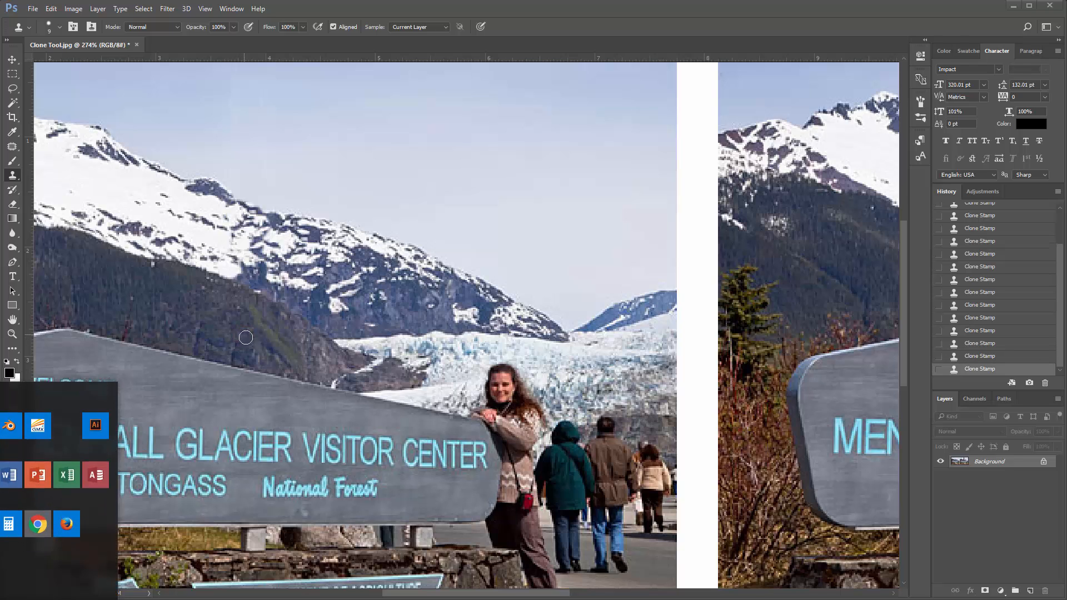
key(super)
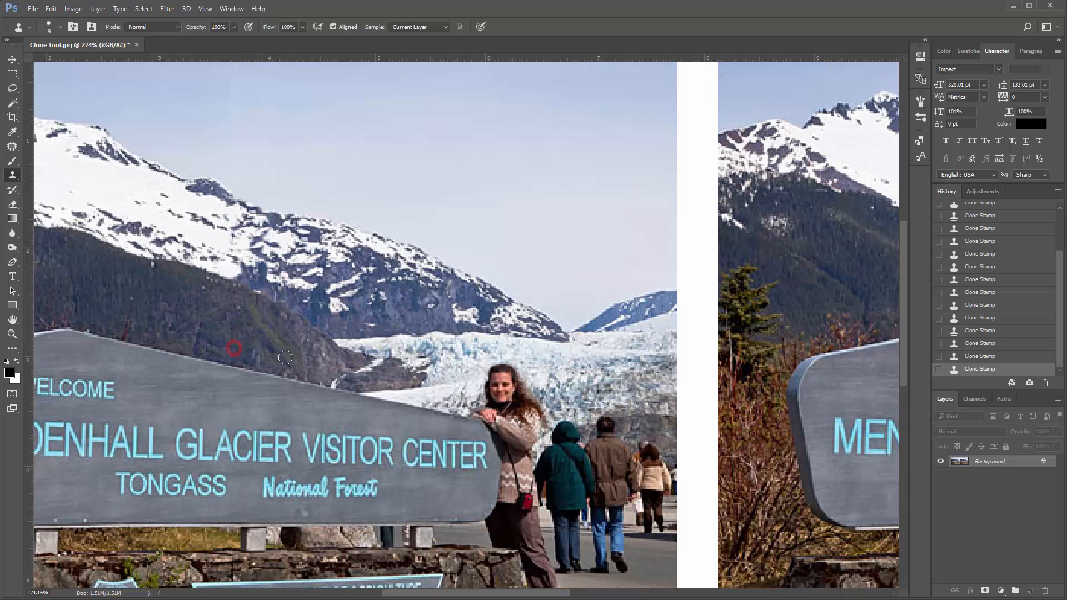
With a 20 px brush, clone gravel sampled to the right of the small ground post over it in the left photo.
key(ctrl+0)
scroll(250, 265, down, 2)
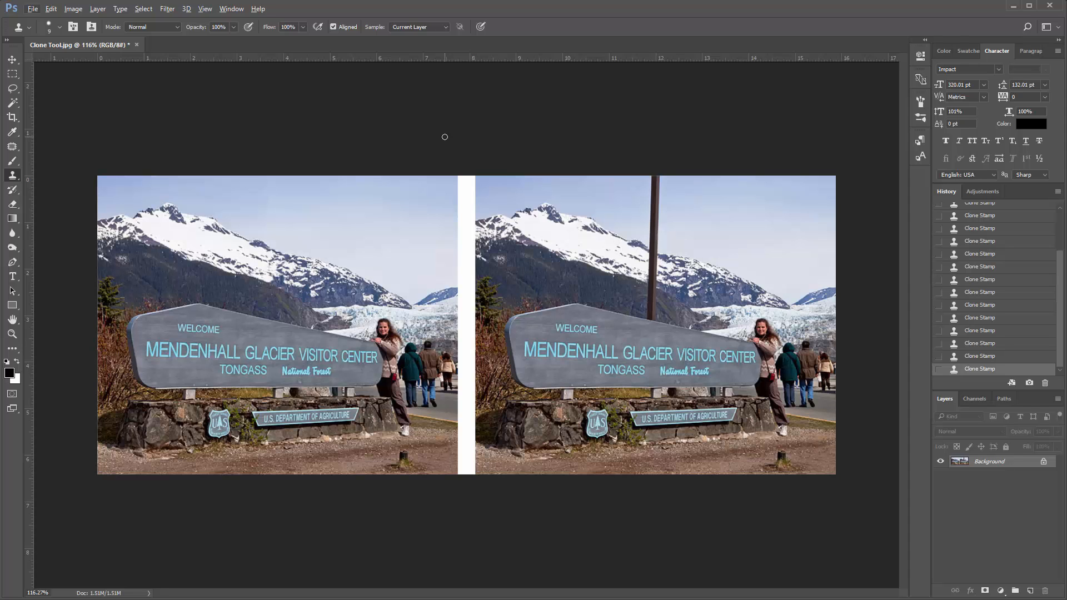
scroll(430, 400, up, 5)
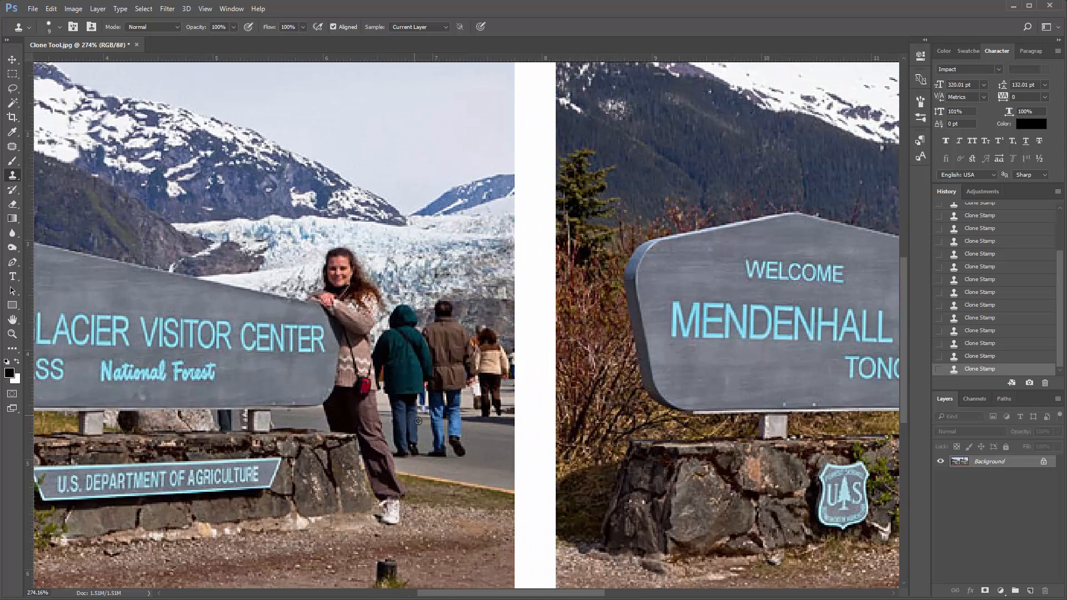
scroll(448, 503, down, 5)
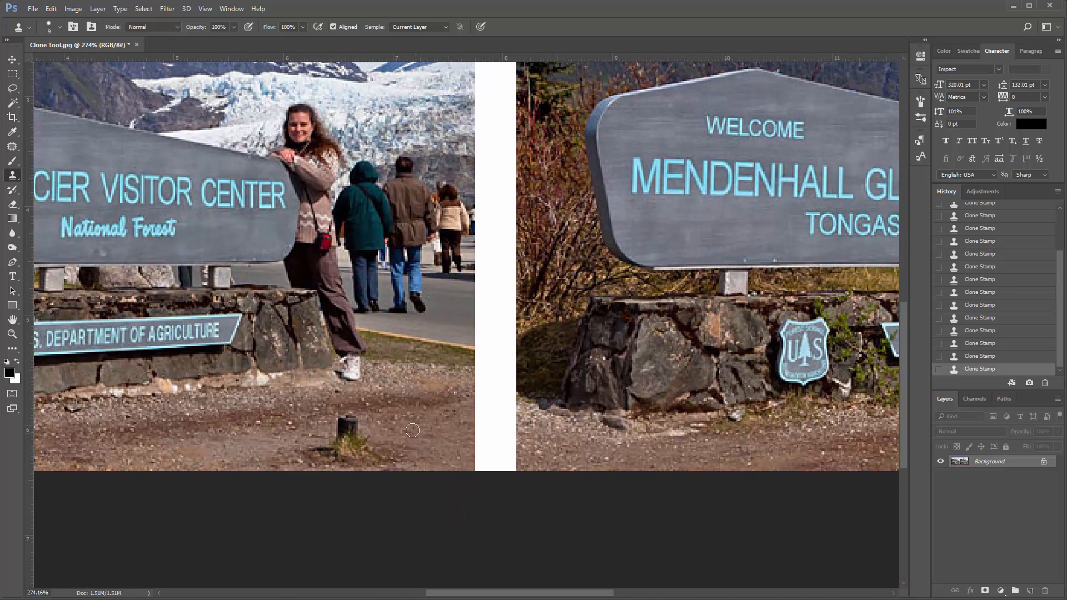
key(bracketright)
key(bracketright)
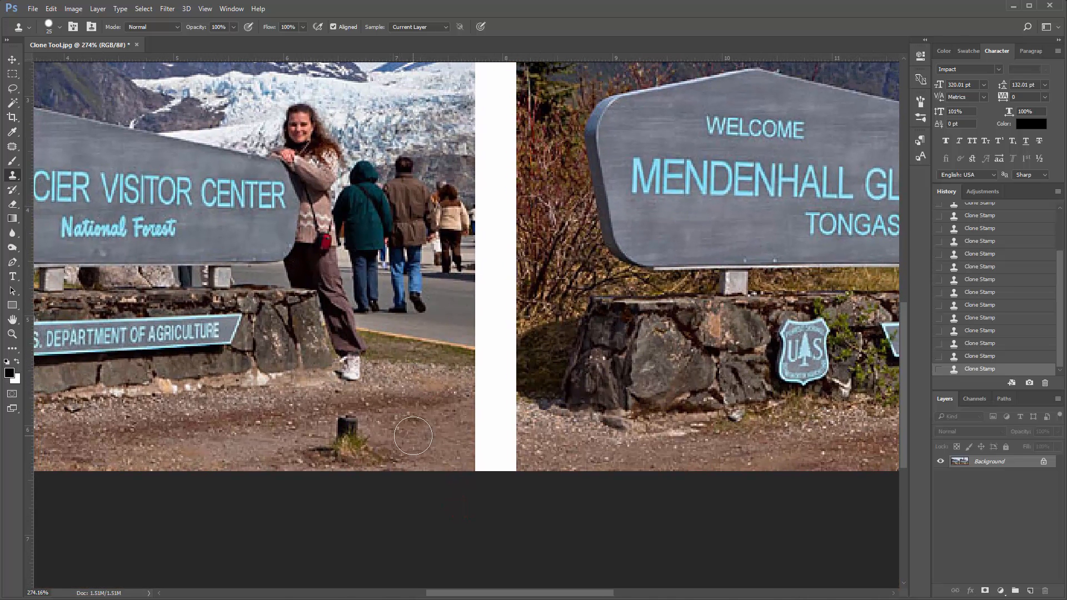
alt+click(412, 425)
mouse_move(367, 428)
mouse_down()
mouse_move(346, 428)
mouse_move(333, 452)
mouse_up()
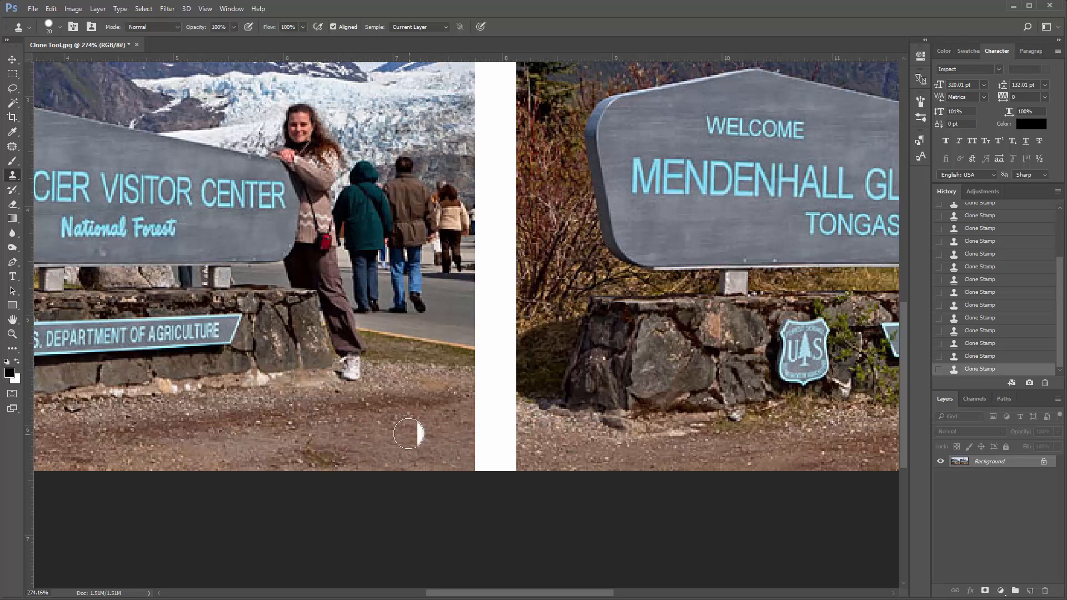
With a 10 px brush, clone glacier ice sampled to the right of the leaning woman over her face and upper head.
scroll(389, 311, up, 3)
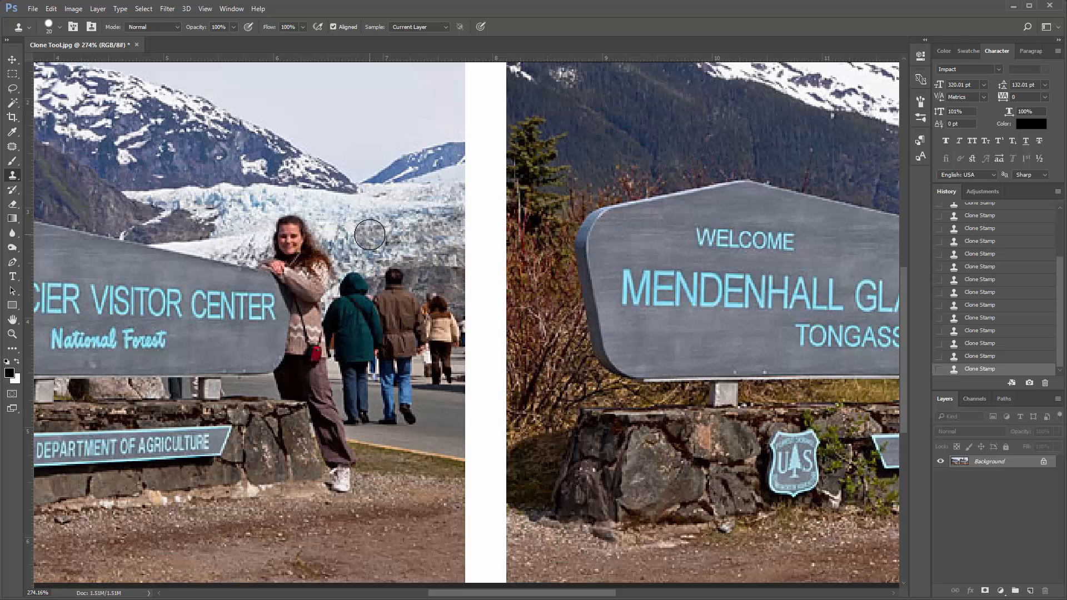
key(bracketleft)
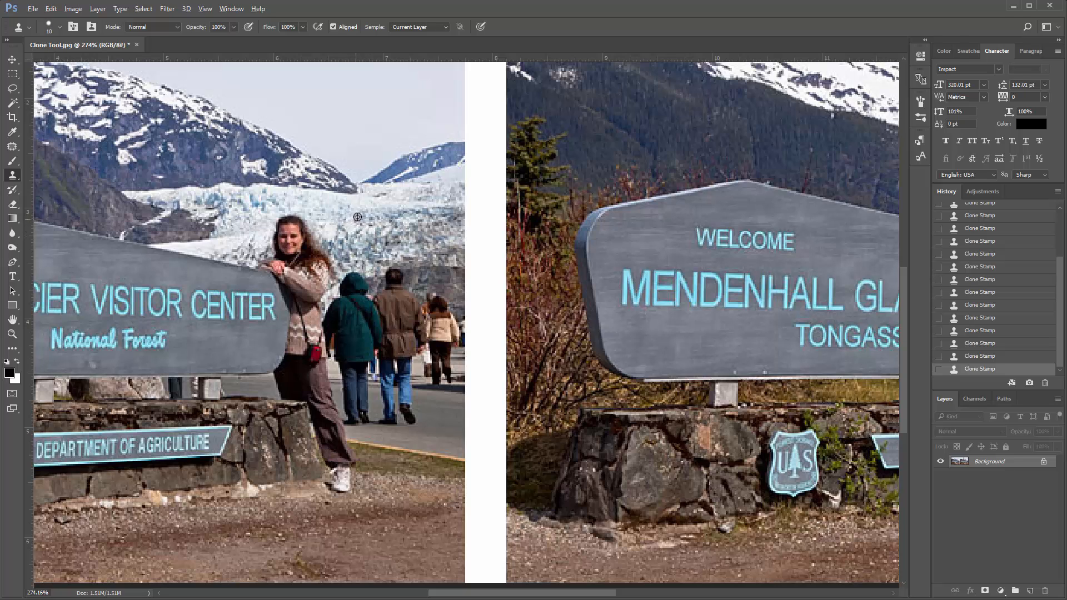
mouse_move(317, 235)
mouse_down()
mouse_move(281, 221)
mouse_move(299, 217)
mouse_move(274, 235)
mouse_move(304, 237)
mouse_move(278, 248)
mouse_move(317, 239)
mouse_up()
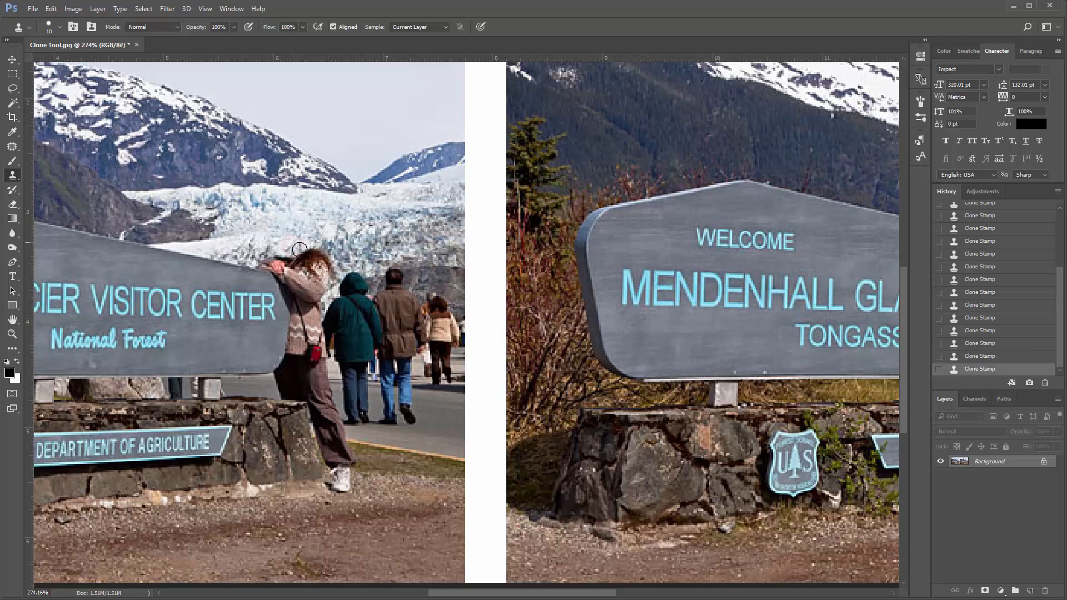
Clone the gravel, grass and road edge sampled to the right of the woman's shoe over her foot and lower leg.
alt+click(376, 489)
mouse_move(347, 487)
mouse_down()
mouse_move(360, 474)
mouse_move(331, 461)
mouse_move(328, 445)
mouse_move(348, 444)
mouse_move(322, 439)
mouse_move(334, 442)
mouse_up()
alt+click(381, 448)
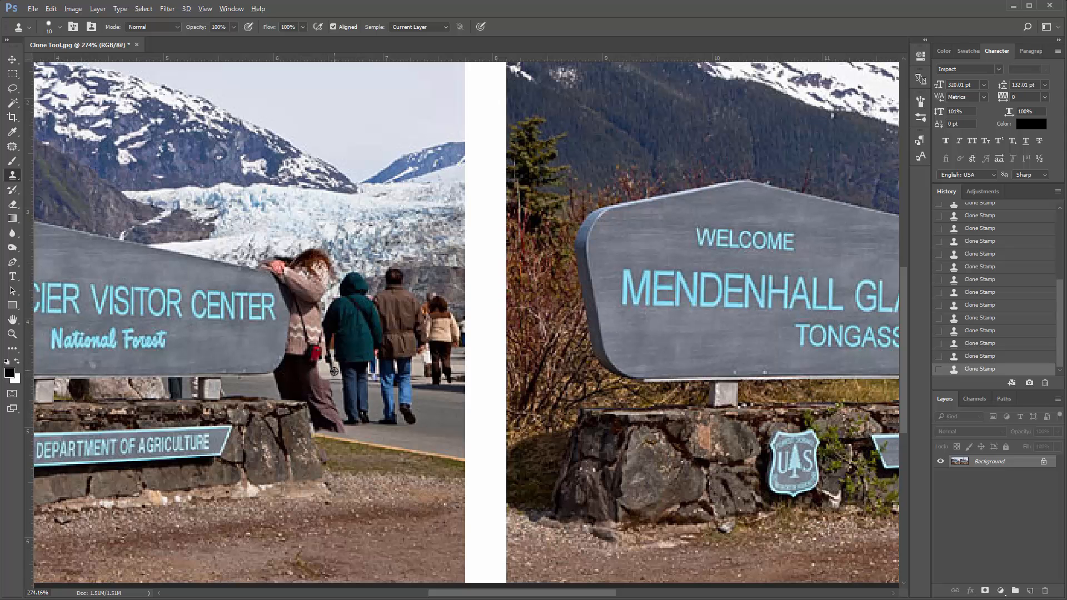
With a smaller brush, clone the road background beside the woman's hip over the edge of her trousers and red bag.
scroll(340, 397, up, 3)
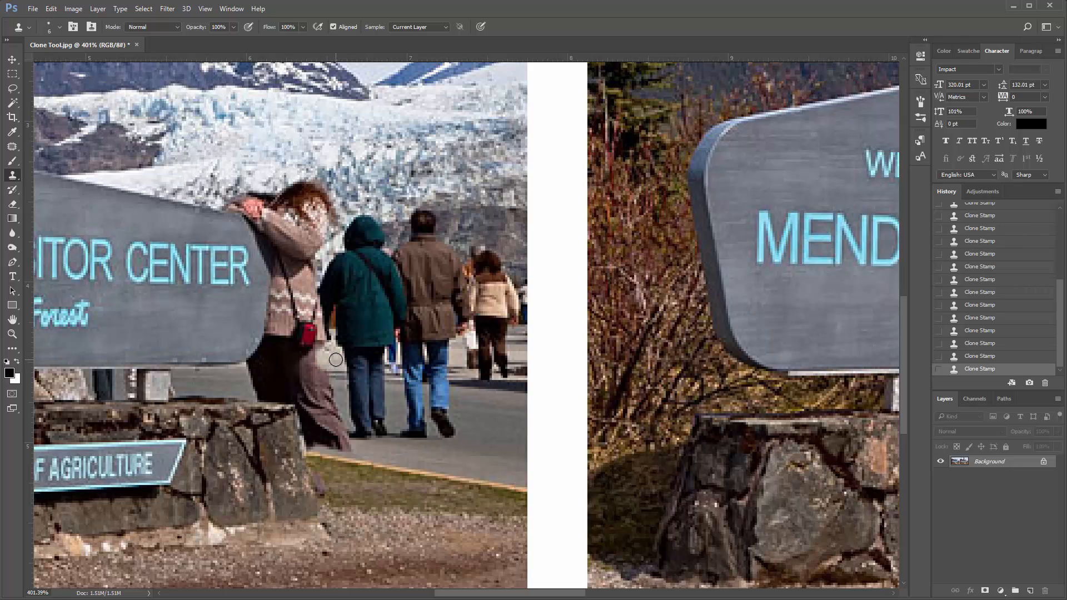
mouse_move(320, 363)
mouse_down()
mouse_move(306, 359)
mouse_move(327, 348)
mouse_move(312, 354)
mouse_up()
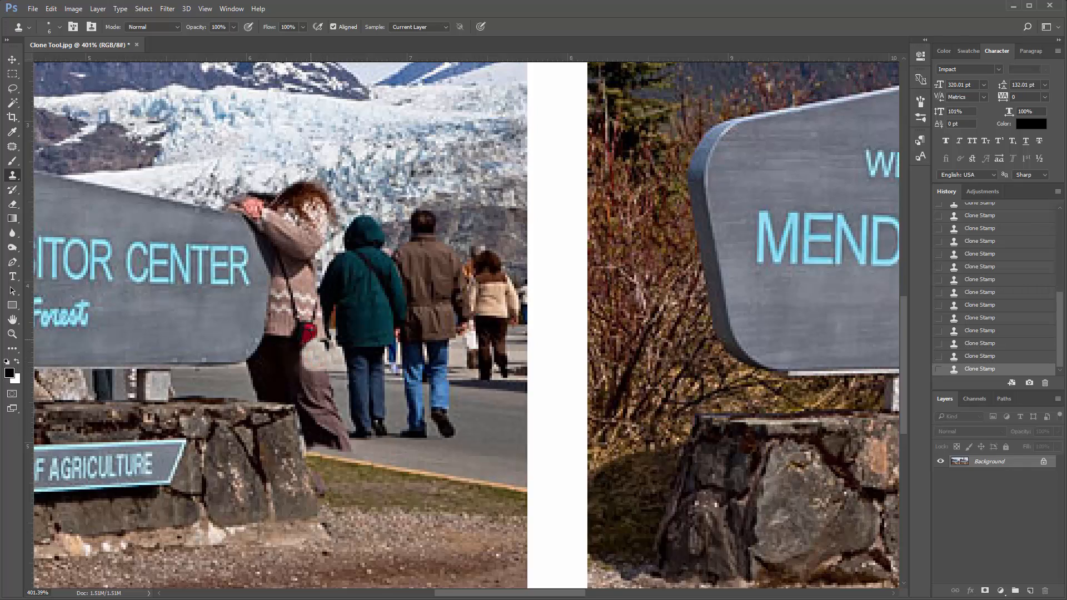
scroll(323, 339, down, 3)
scroll(323, 340, down, 4)
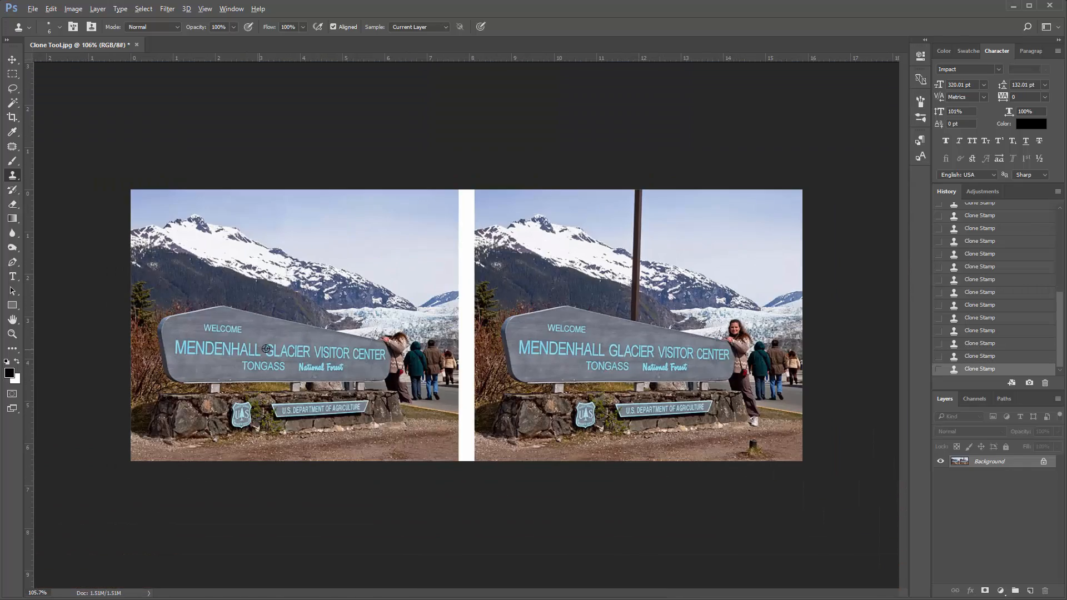